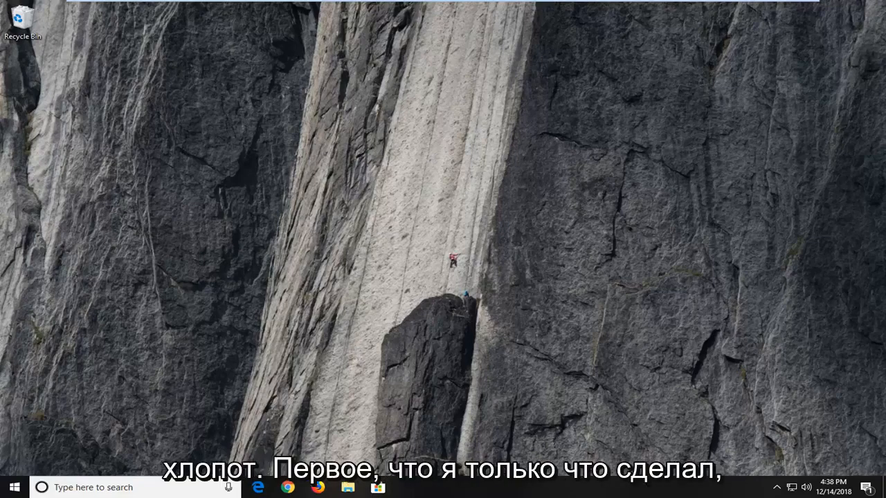
Launch Command Prompt as administrator from Start search for 'cmd' and accept the UAC prompt.
{"action": "left_click", "coordinate": [12, 489]}
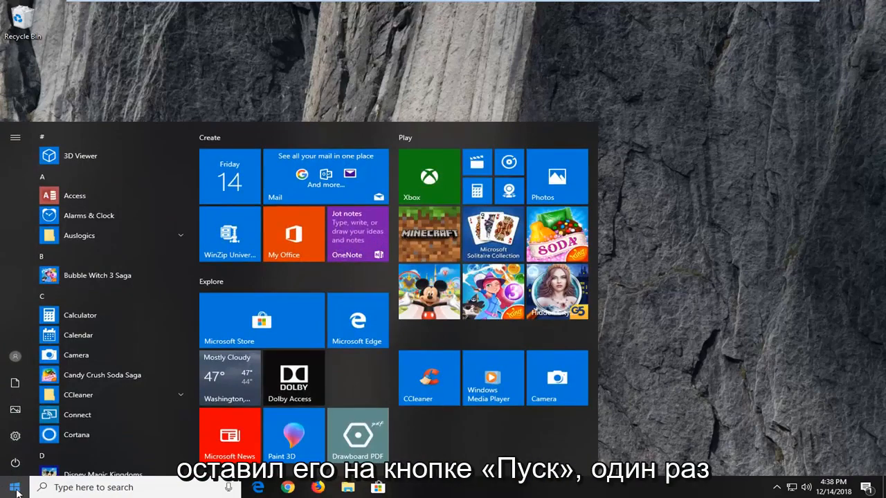
{"action": "type", "text": "cmd"}
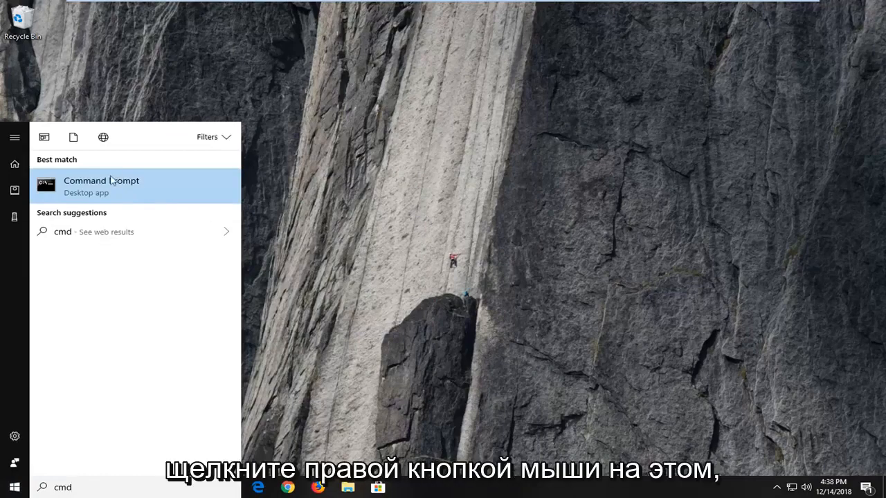
{"action": "right_click", "coordinate": [106, 185]}
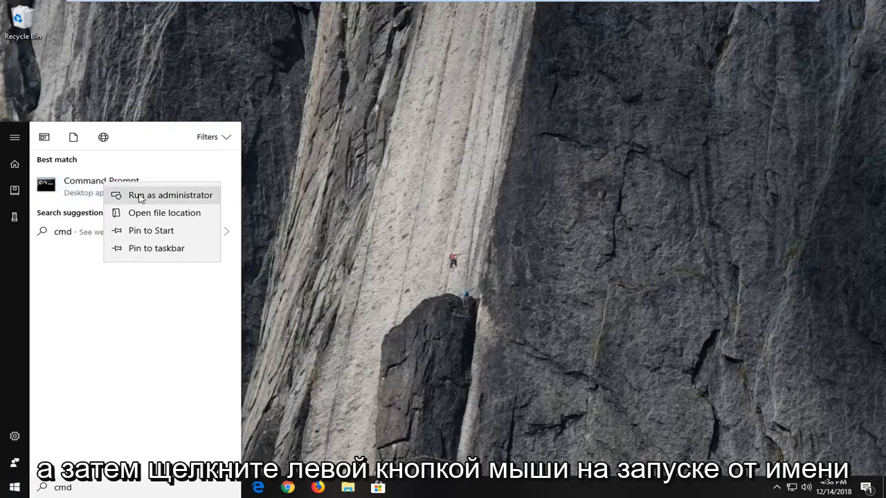
{"action": "left_click", "coordinate": [140, 199]}
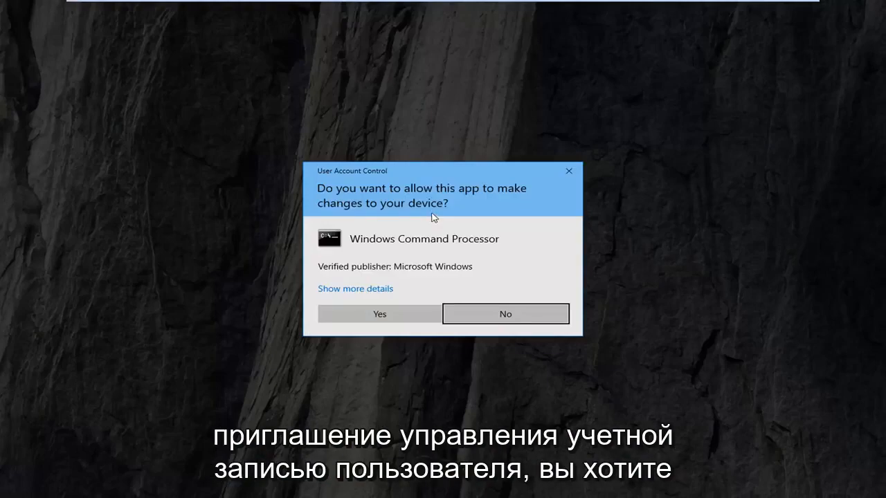
{"action": "left_click", "coordinate": [380, 313]}
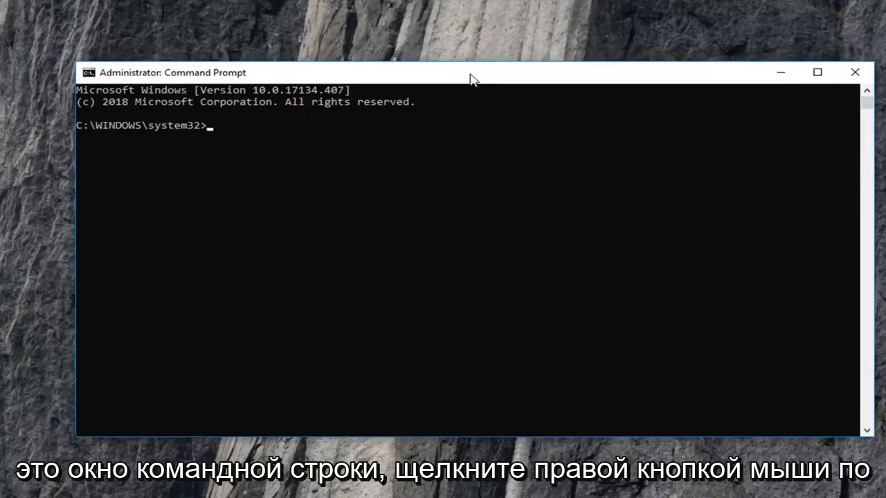
Paste 'msiexec /unregister' via the title-bar Edit menu and run it.
{"action": "right_click", "coordinate": [472, 78]}
{"action": "mouse_move", "coordinate": [512, 184]}
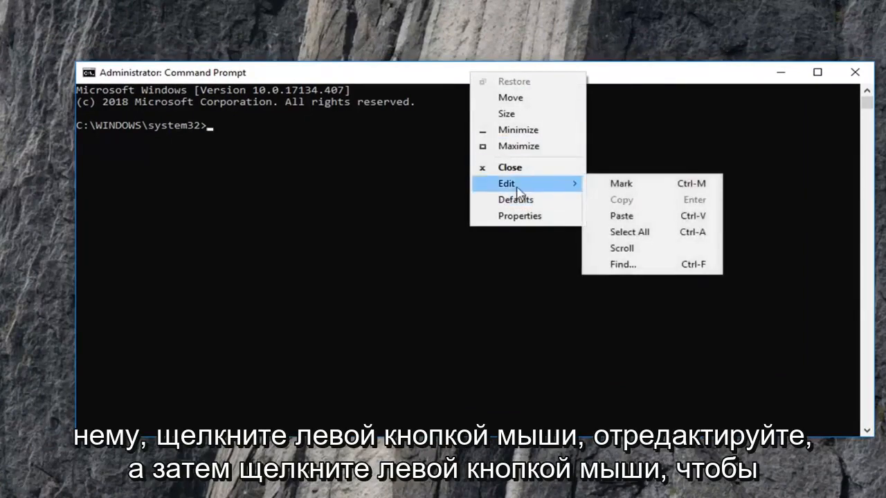
{"action": "left_click", "coordinate": [622, 216]}
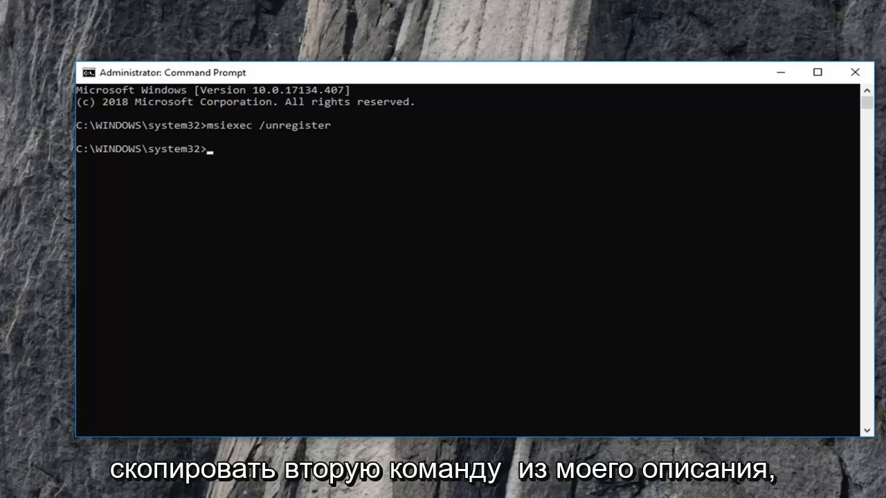
Paste 'msiexec /regserver' via the title-bar Edit menu and run it to re-register Windows Installer.
{"action": "right_click", "coordinate": [405, 75]}
{"action": "left_click", "coordinate": [456, 186]}
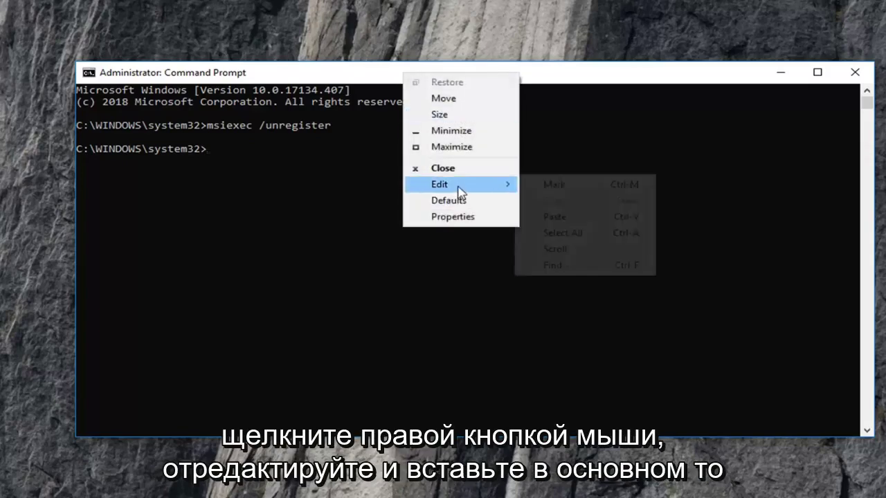
{"action": "left_click", "coordinate": [561, 211]}
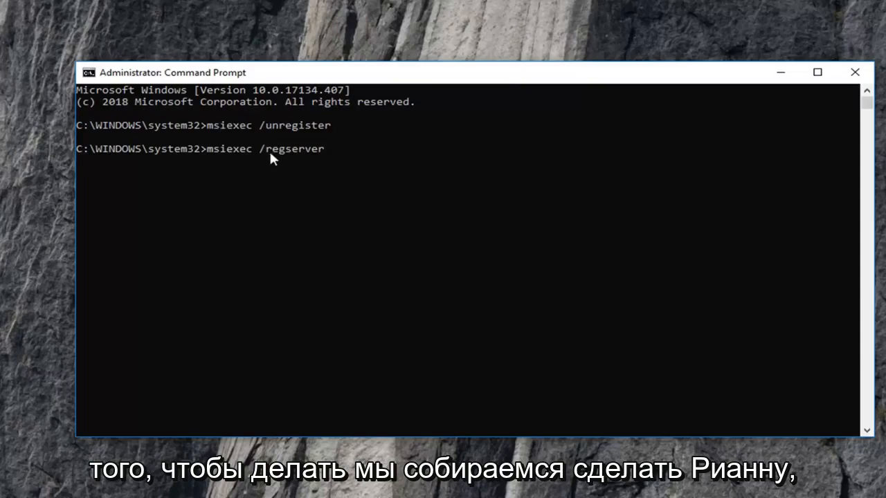
{"action": "key", "text": "Return"}
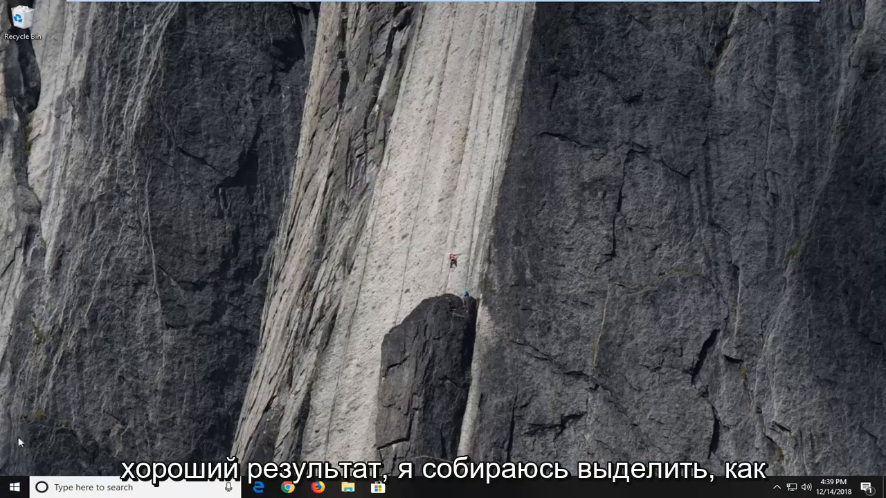
Search Start for 'system restore' and launch Create a restore point.
{"action": "left_click", "coordinate": [14, 487]}
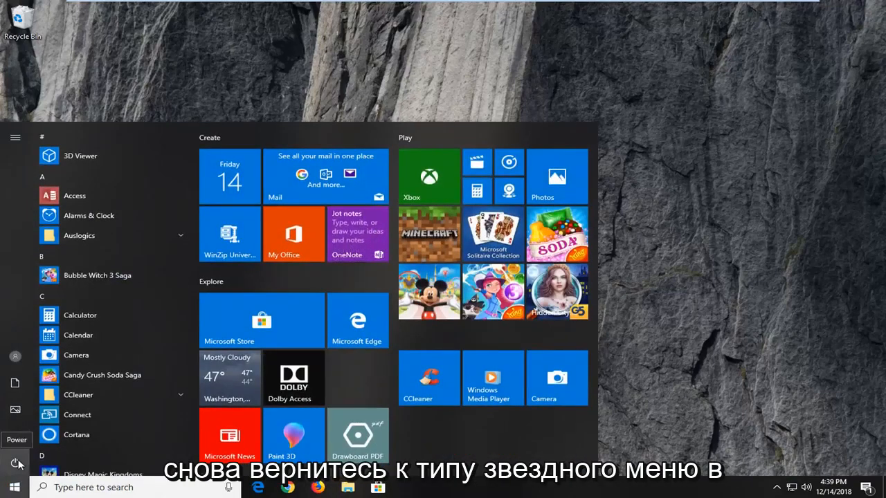
{"action": "type", "text": "syste"}
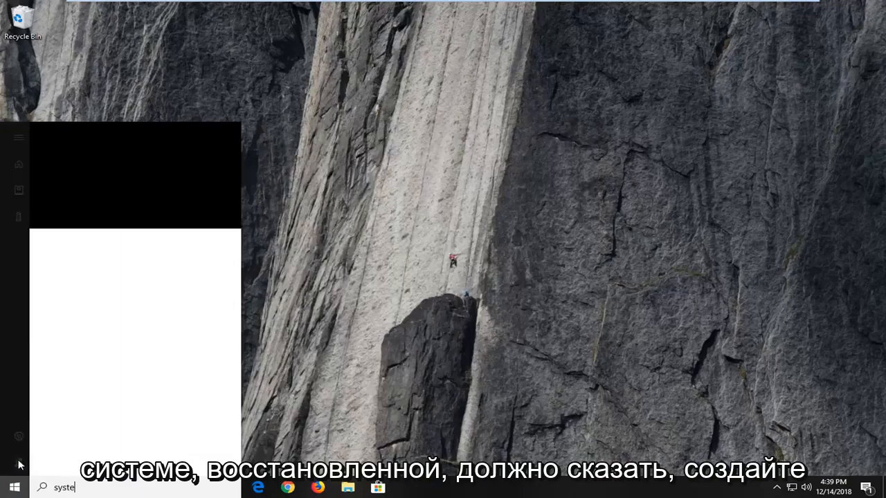
{"action": "type", "text": "m restore"}
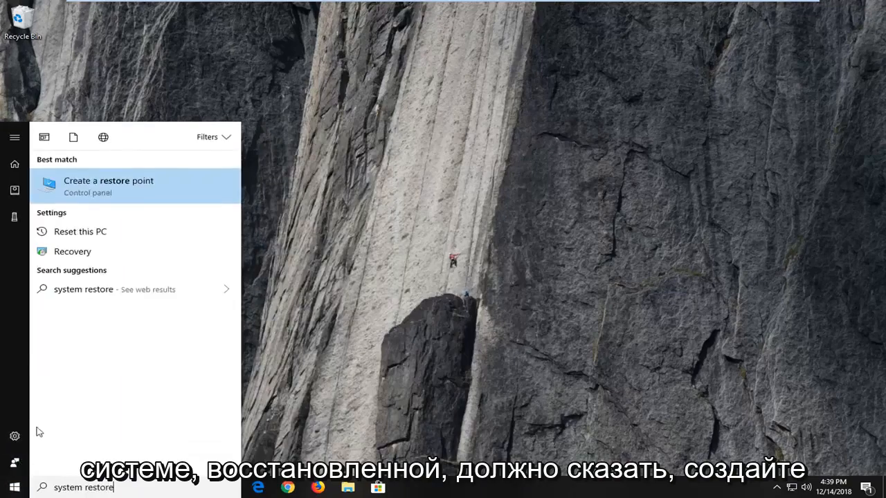
{"action": "left_click", "coordinate": [122, 187]}
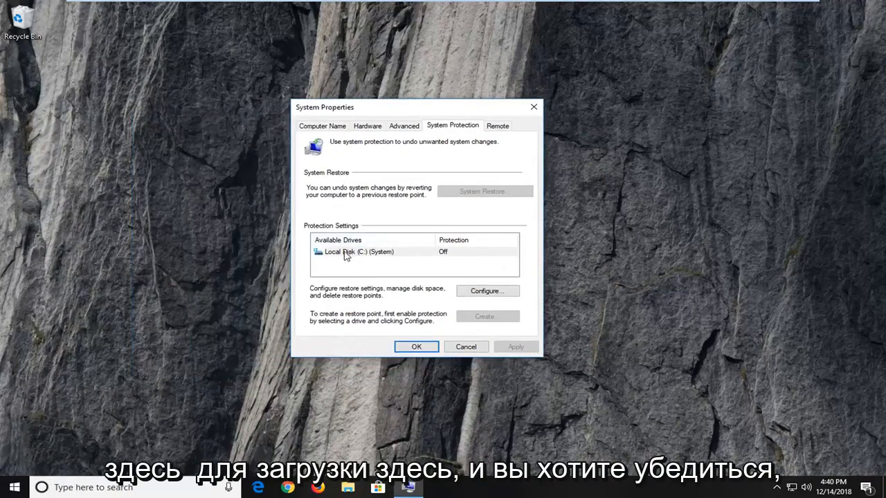
Configure Local Disk (C:) with 'Turn on system protection', apply and confirm it.
{"action": "left_click", "coordinate": [346, 256]}
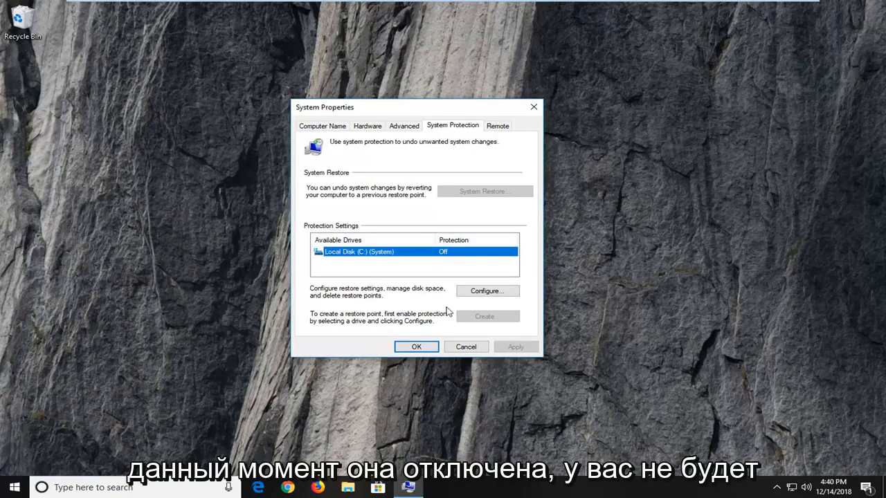
{"action": "left_click", "coordinate": [487, 291]}
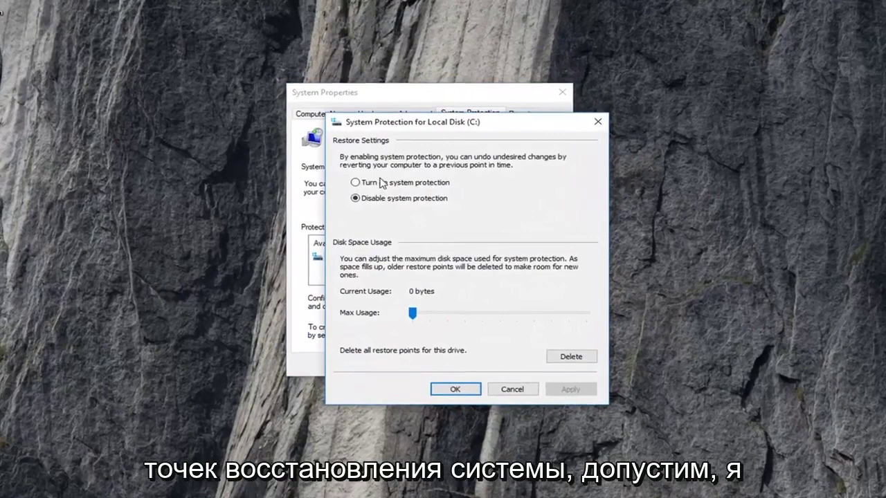
{"action": "left_click", "coordinate": [356, 182]}
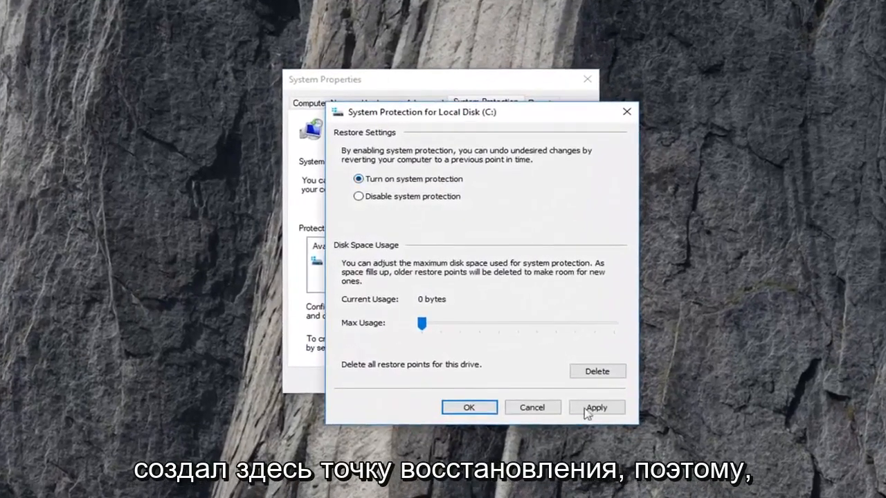
{"action": "left_click", "coordinate": [570, 389]}
{"action": "left_click", "coordinate": [454, 389]}
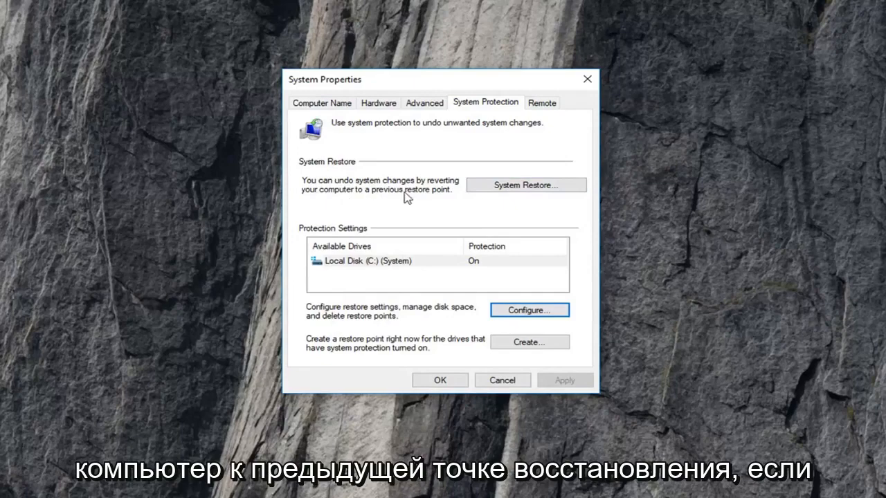
Launch the System Restore wizard, which reports no restore points exist, and reposition its window.
{"action": "left_click", "coordinate": [507, 188]}
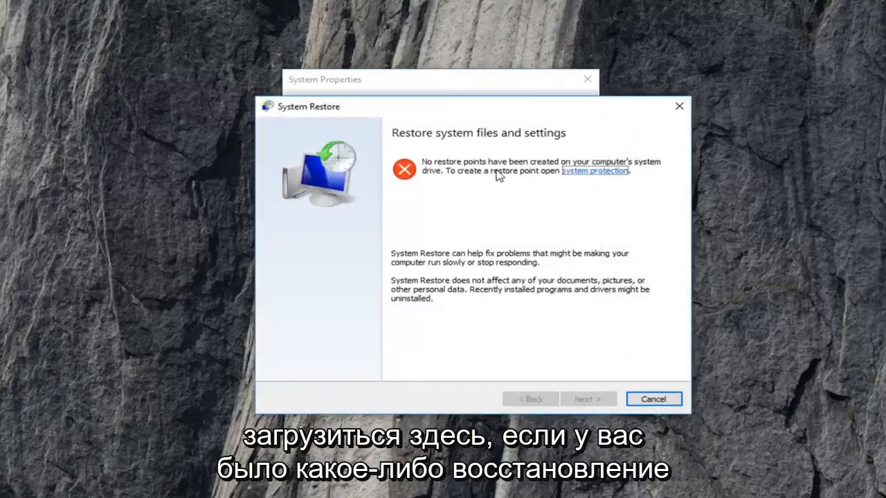
{"action": "left_click_drag", "start_coordinate": [466, 105], "coordinate": [451, 85]}
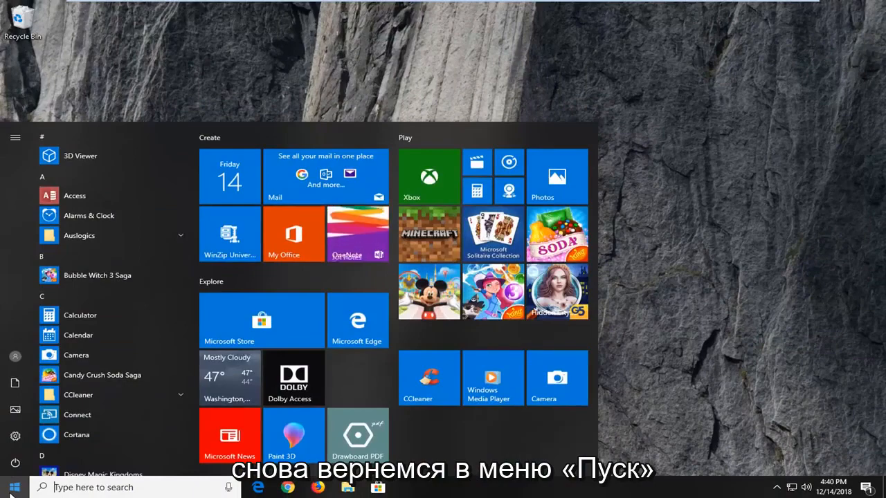
{"action": "type", "text": "cmd"}
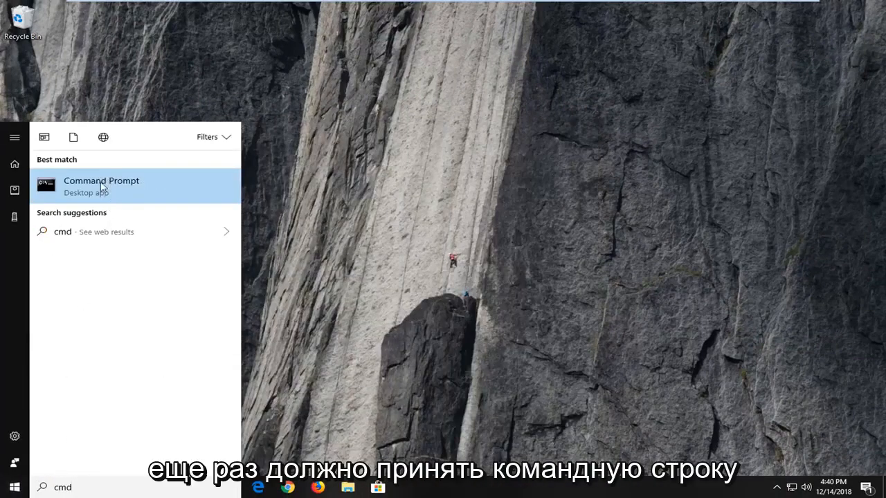
Launch a second Command Prompt as administrator and accept the UAC prompt.
{"action": "right_click", "coordinate": [103, 186]}
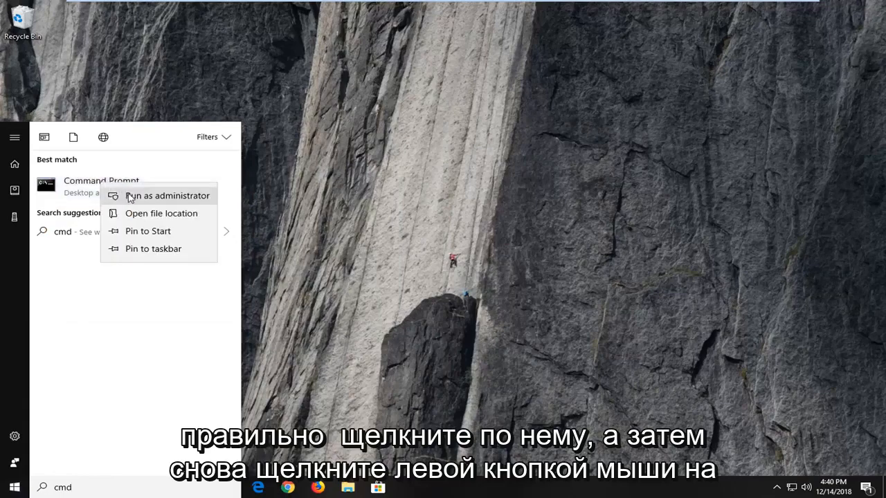
{"action": "left_click", "coordinate": [158, 195]}
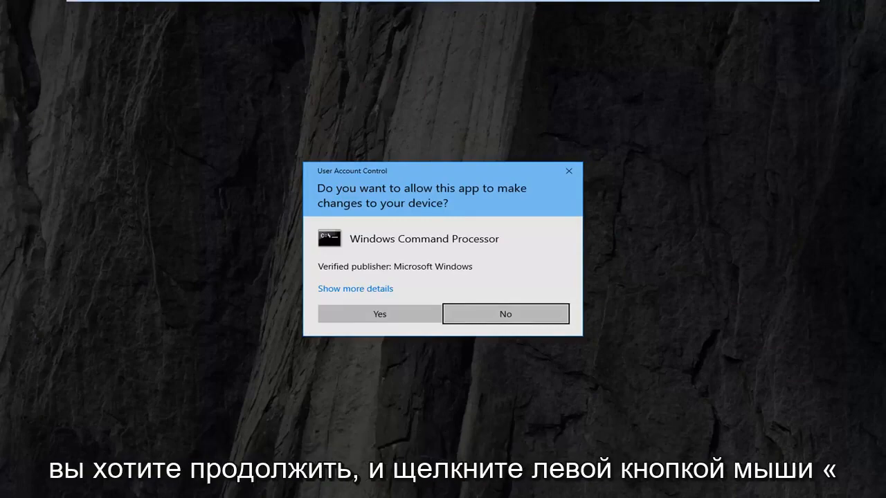
{"action": "left_click", "coordinate": [404, 314]}
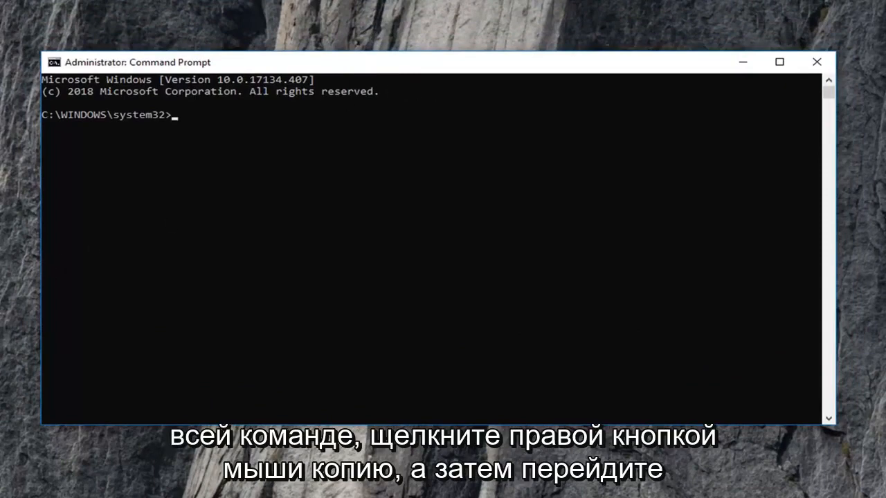
Paste and run 'DISM.exe /Online /Cleanup-image /Restorehealth', then minimize the window while it scans.
{"action": "right_click", "coordinate": [425, 66]}
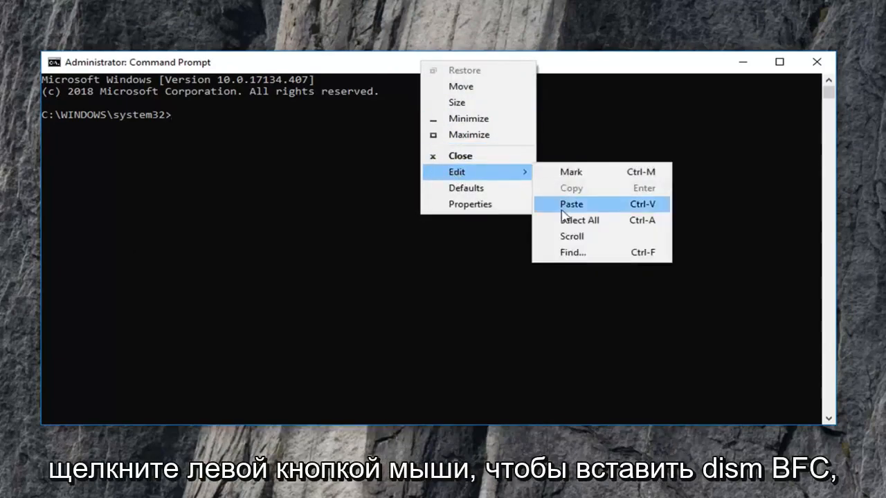
{"action": "left_click", "coordinate": [572, 204]}
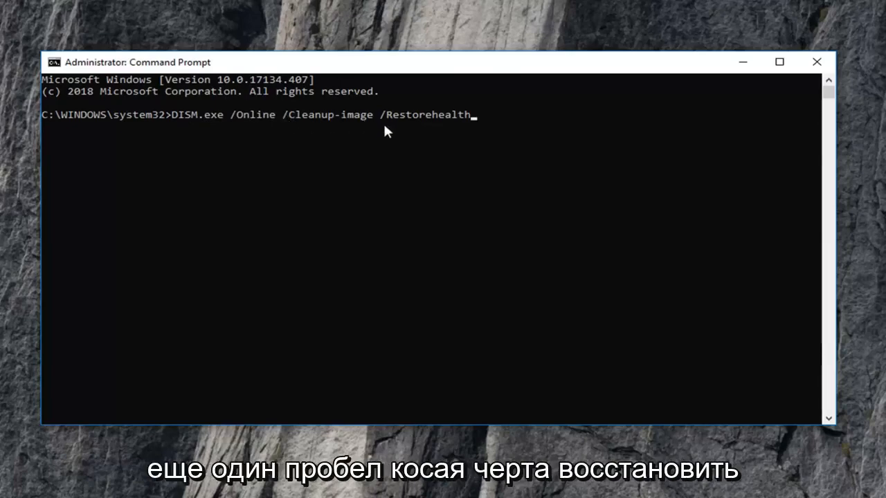
{"action": "key", "text": "Return"}
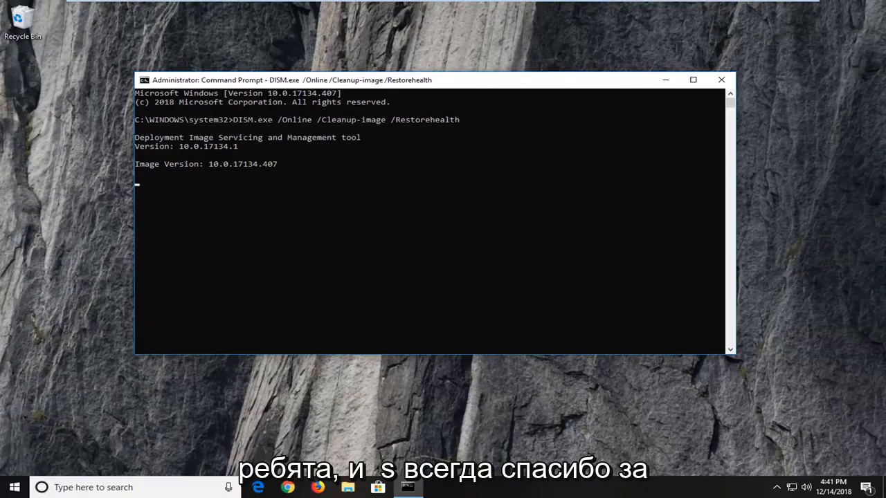
{"action": "left_click", "coordinate": [665, 79]}
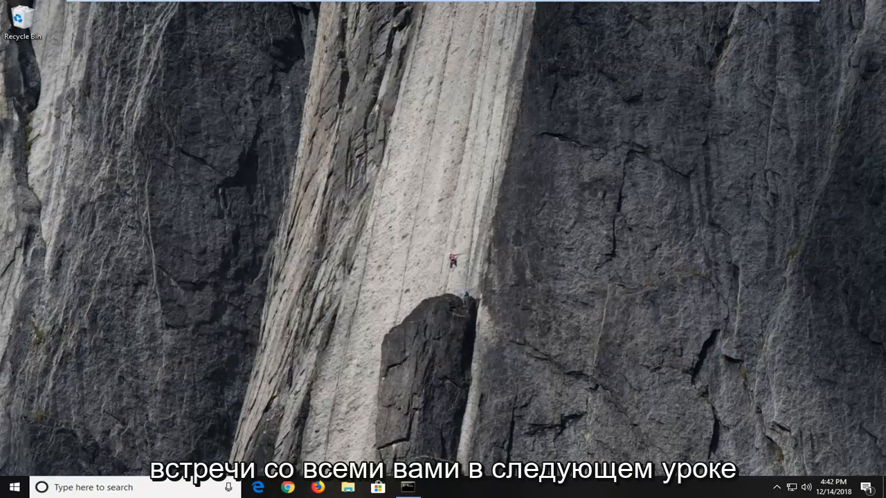